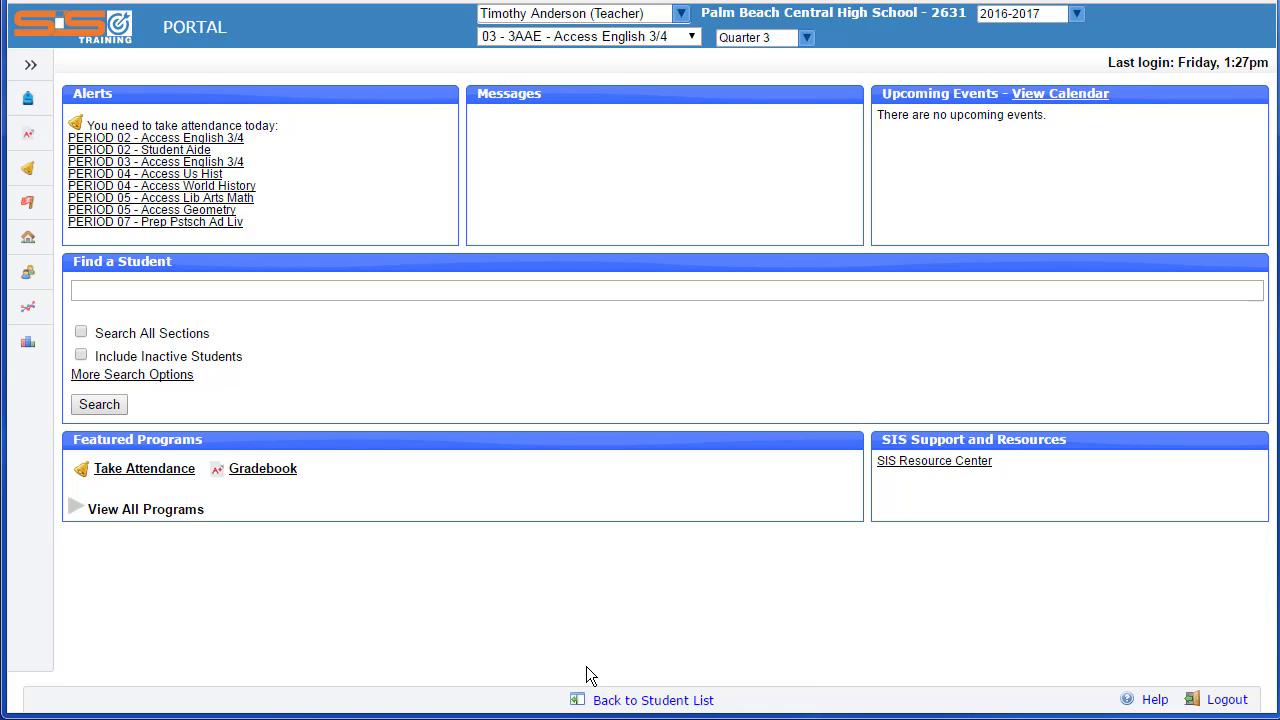
- In the missing grades report, enter 85 and 78 as the two students' missing points
left_click(38, 144)
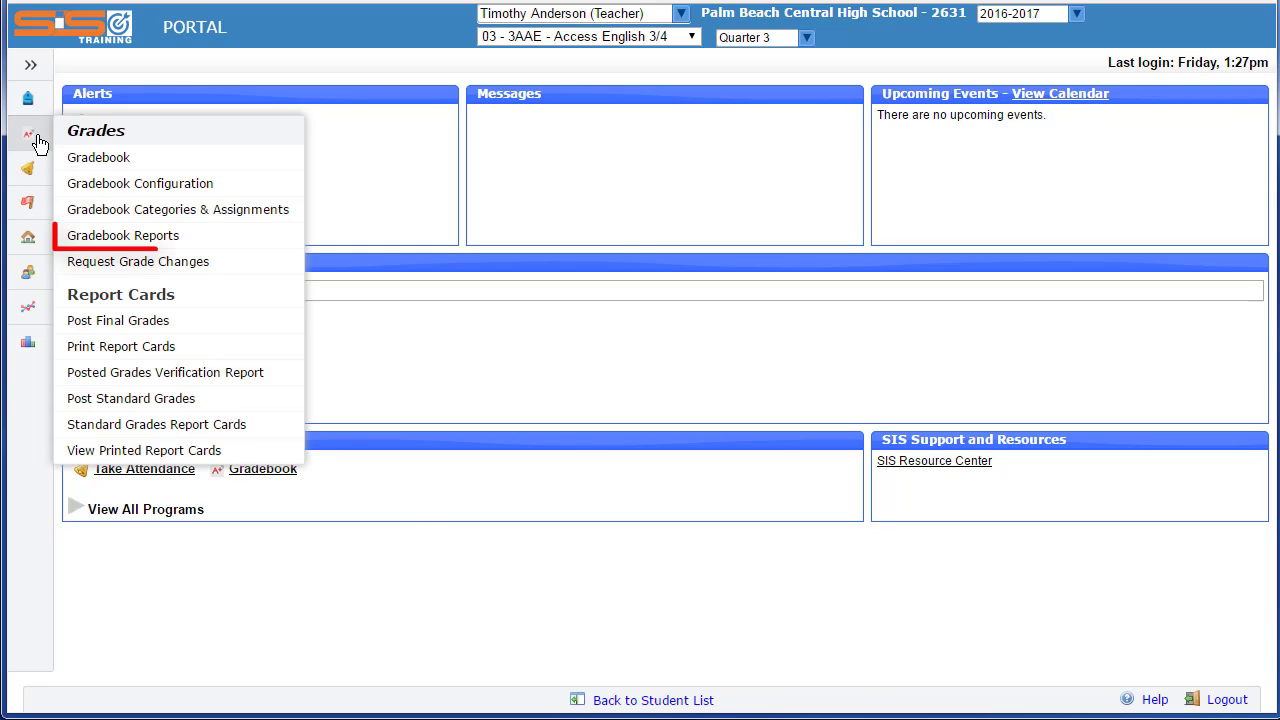
left_click(122, 240)
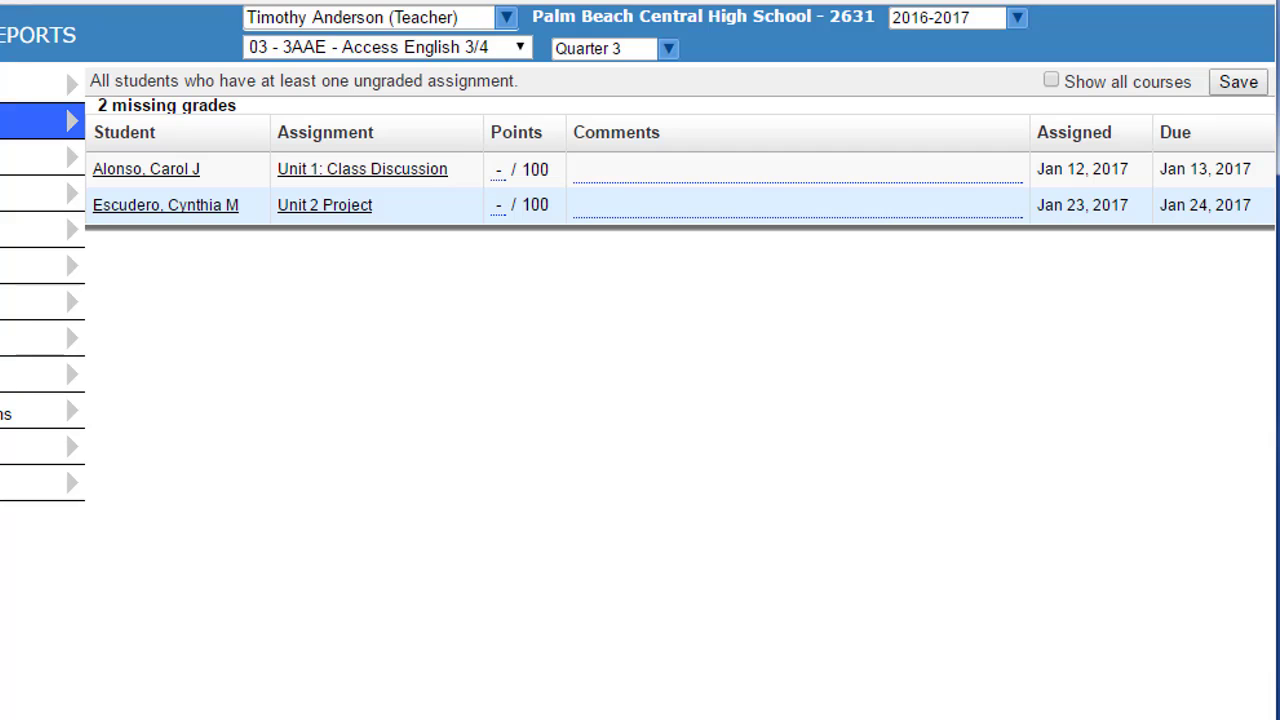
left_click(502, 172)
type("85")
left_click(499, 207)
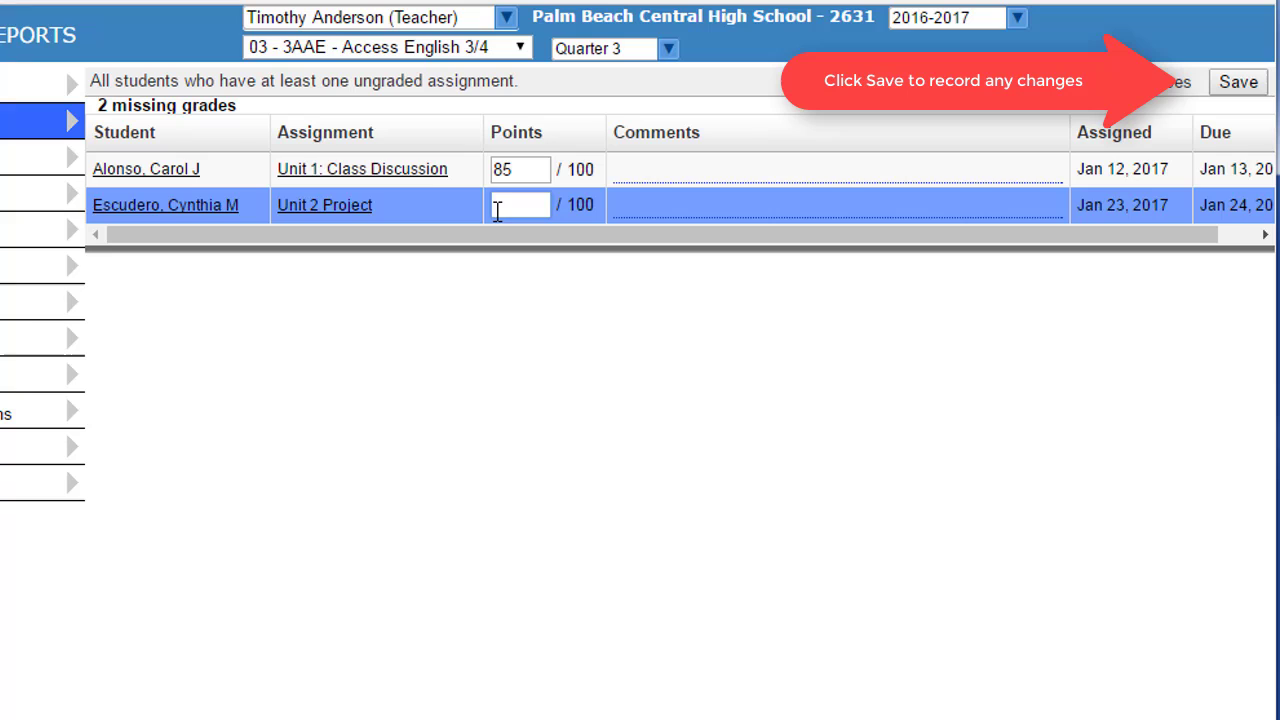
type("78")
- Switch the report to period 02 Access English 3/4 and show all courses
left_click(524, 52)
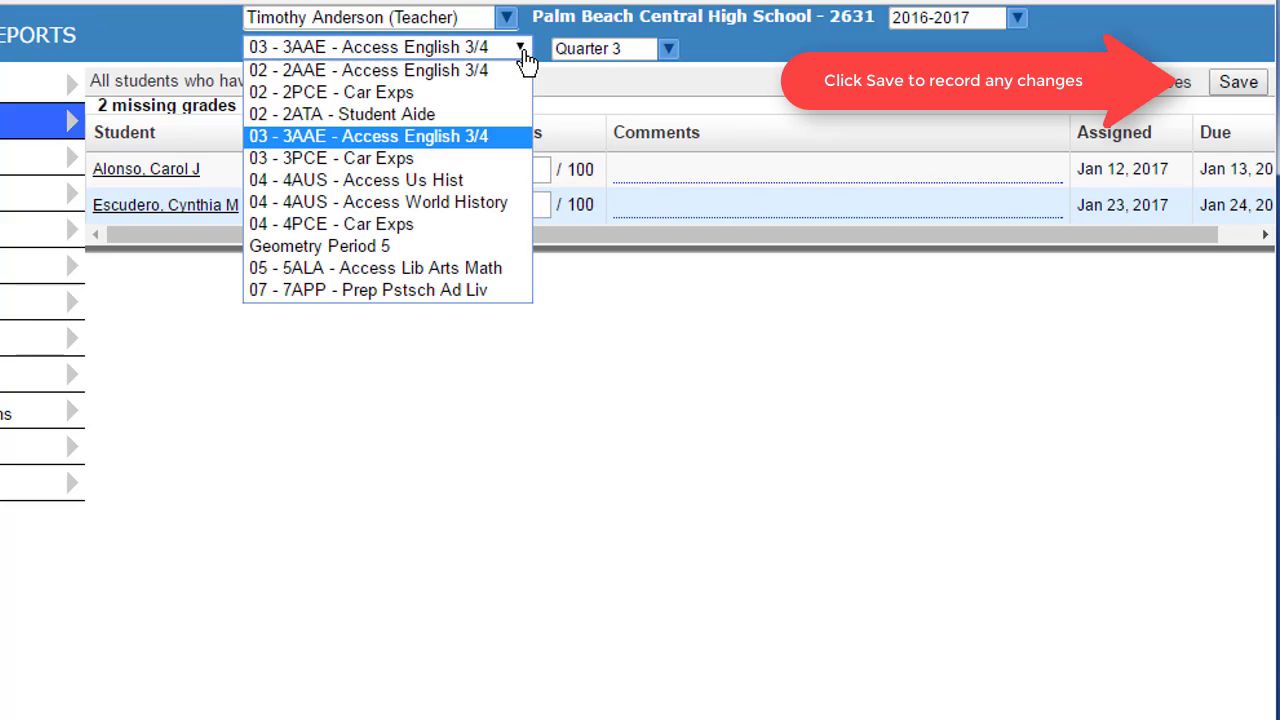
left_click(470, 72)
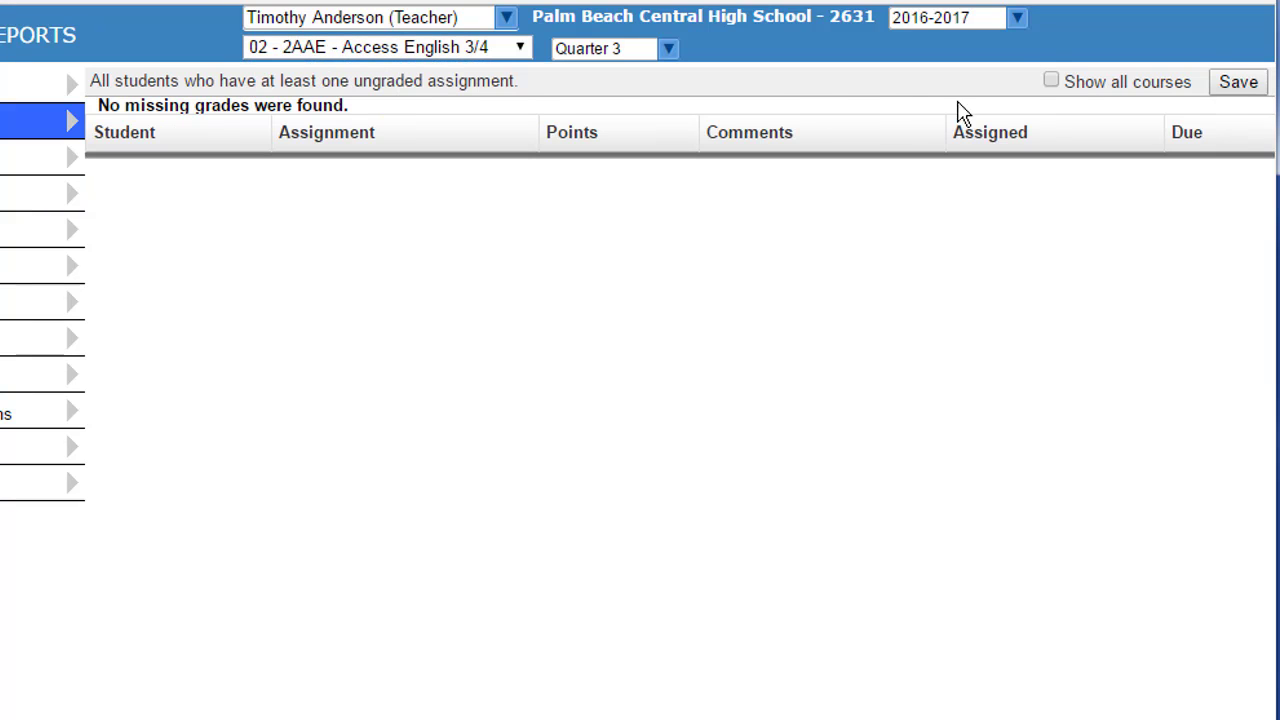
left_click(1052, 82)
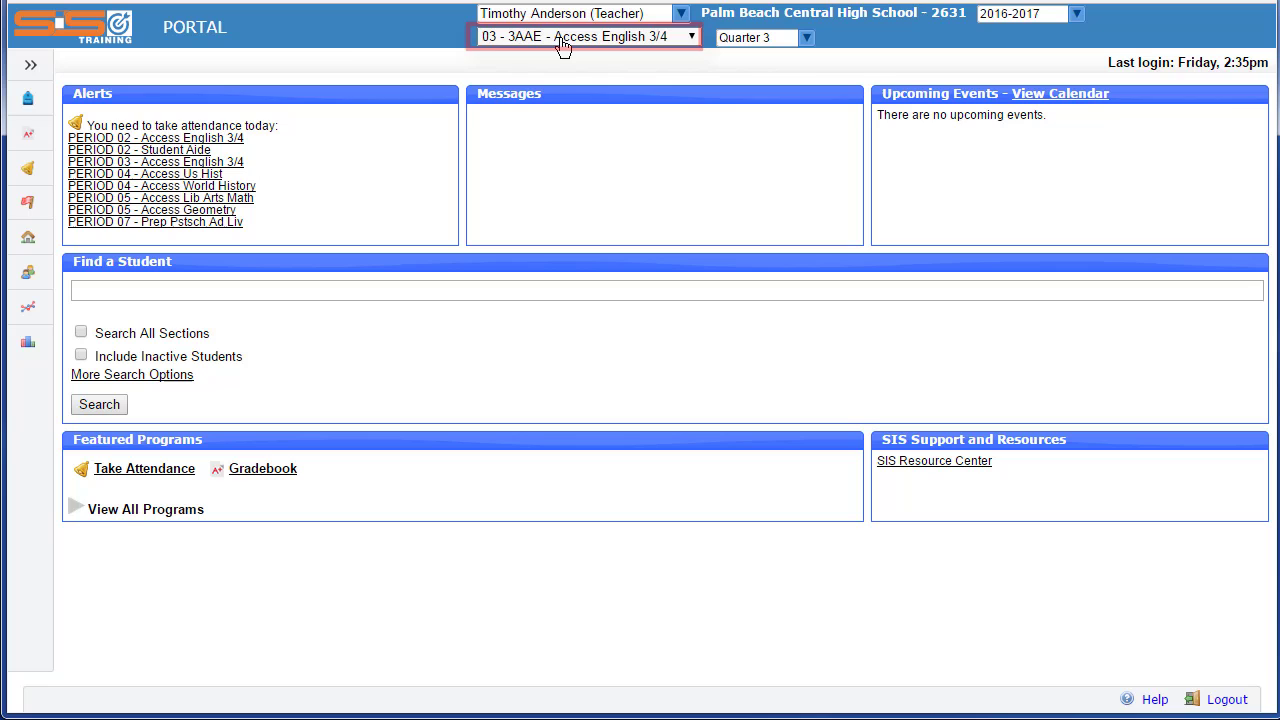
- Fill Quarter 3 final grades for all 12 students from the gradebook grades and confirm
left_click(44, 138)
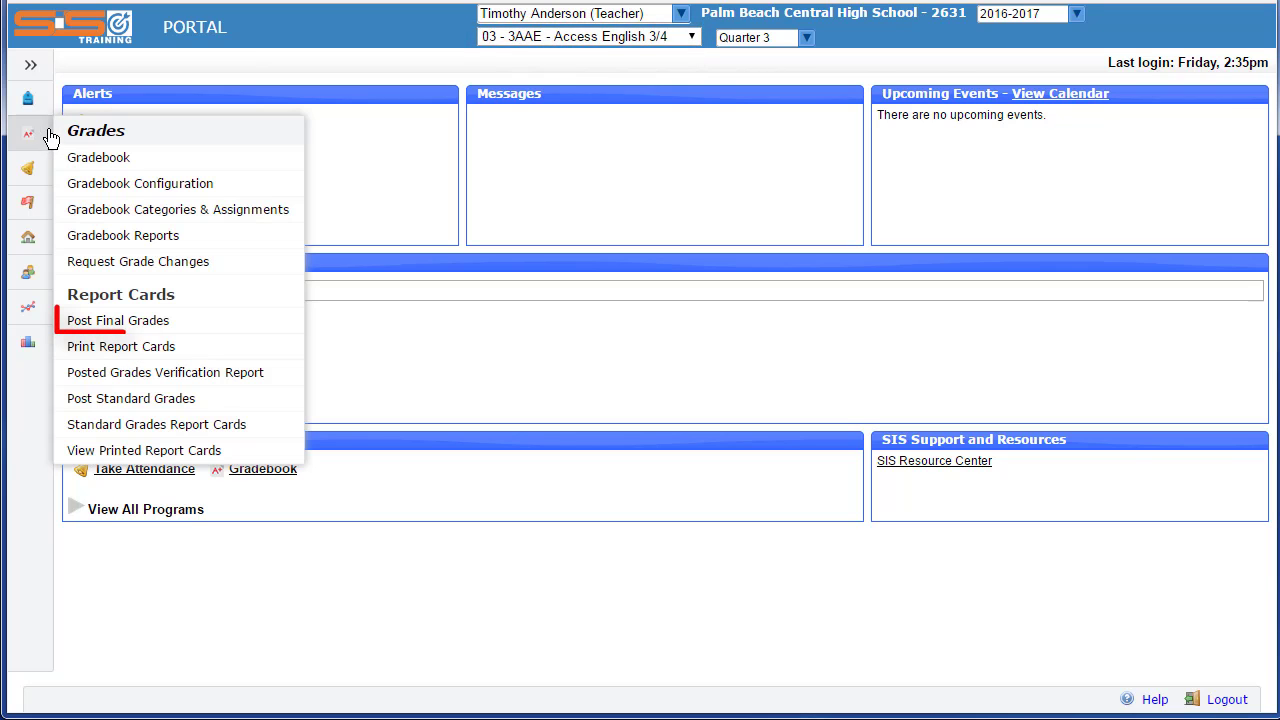
left_click(106, 322)
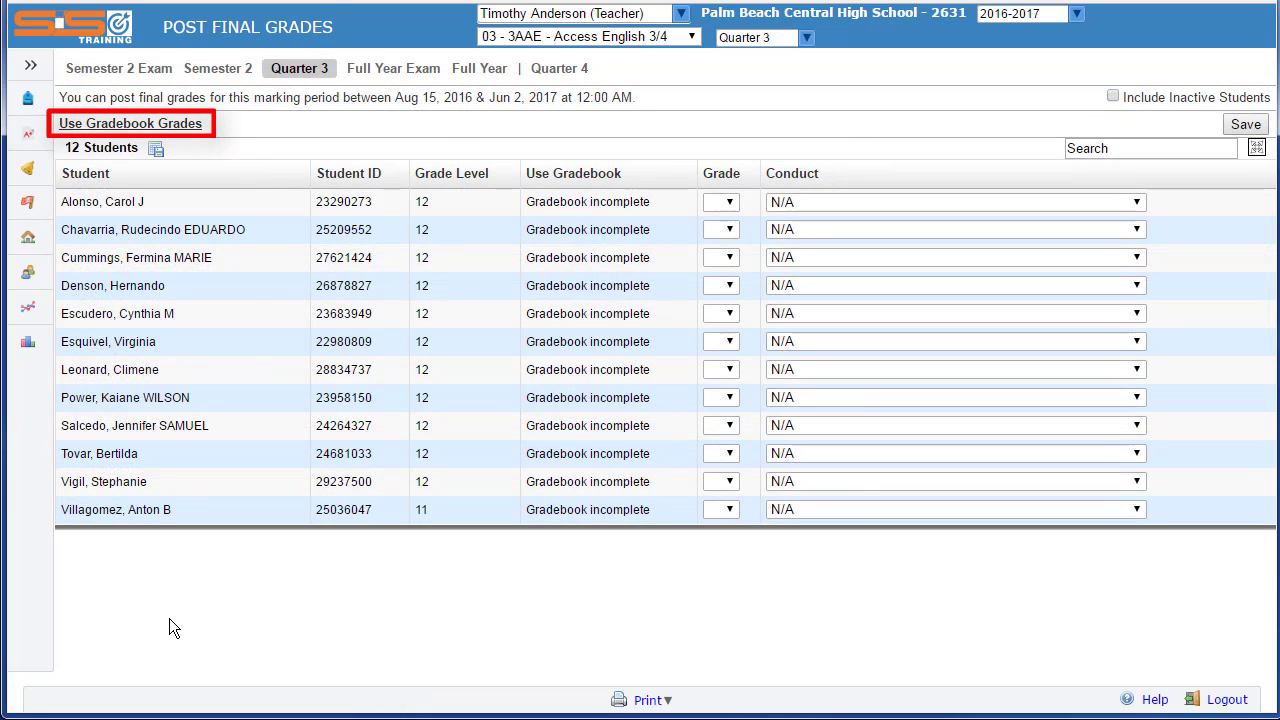
left_click(128, 126)
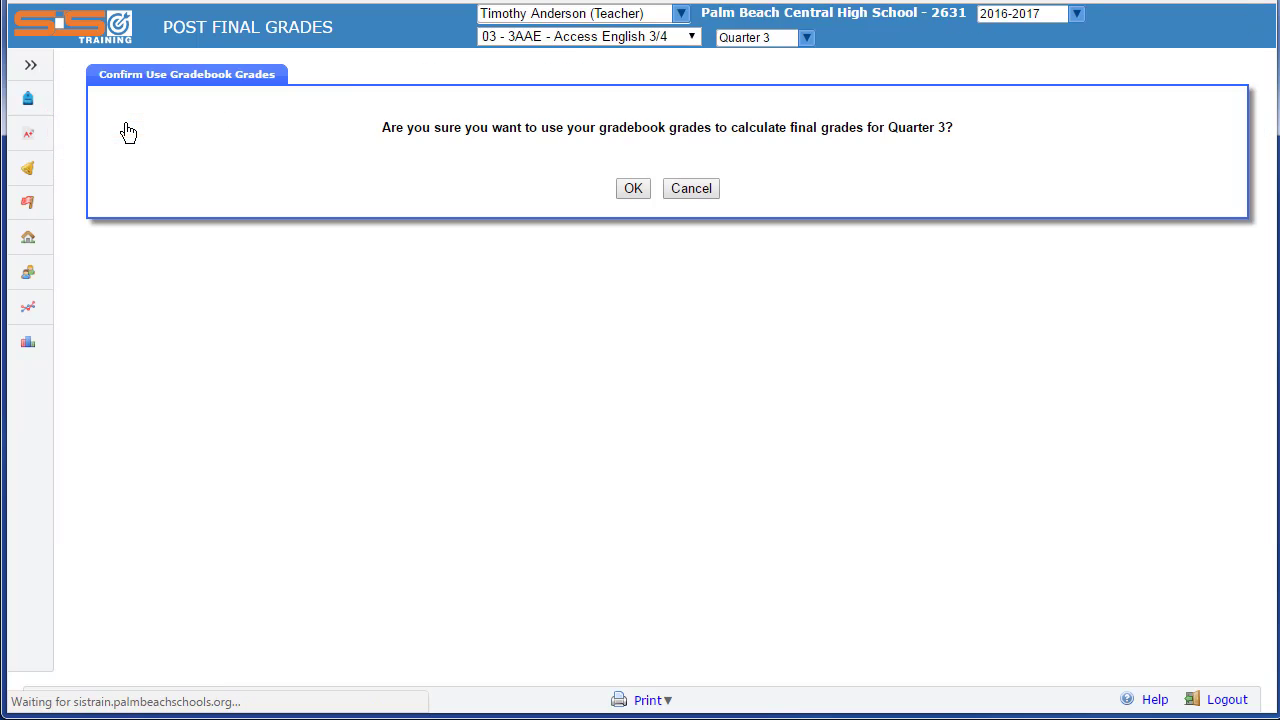
left_click(632, 189)
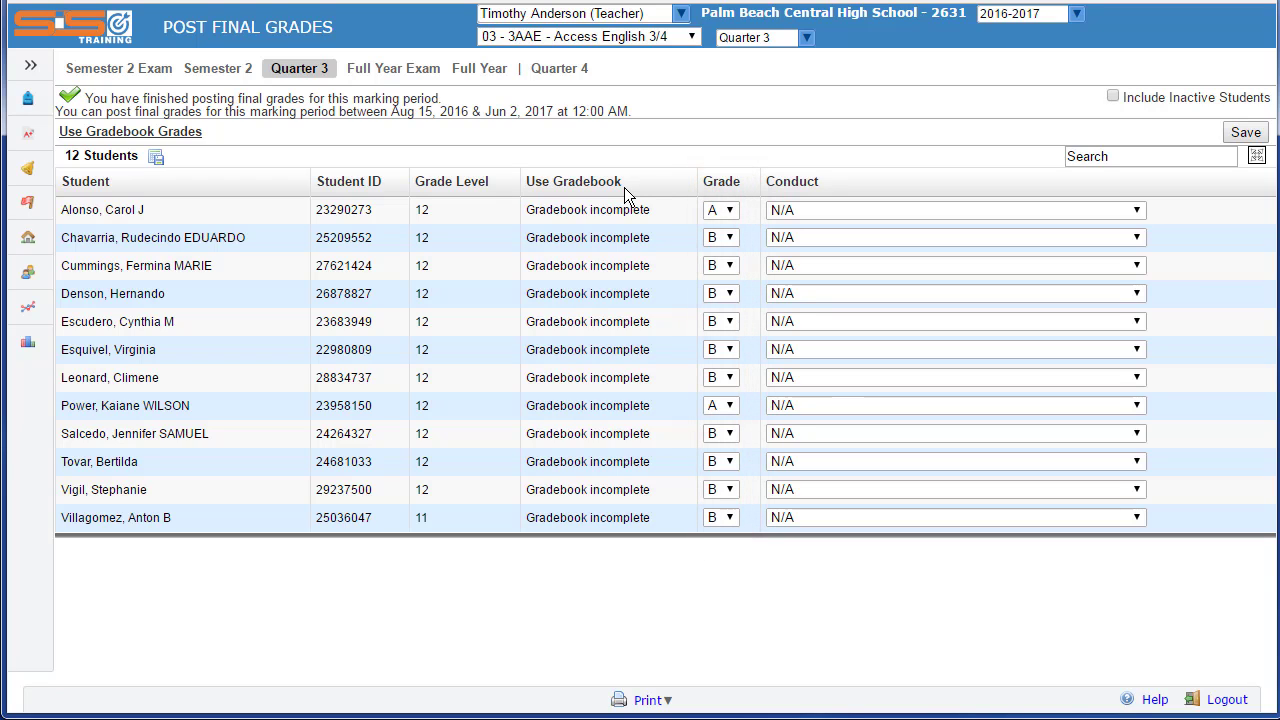
- Set the first student's conduct to Very Constructive to Learning and post the final grades
left_click(824, 209)
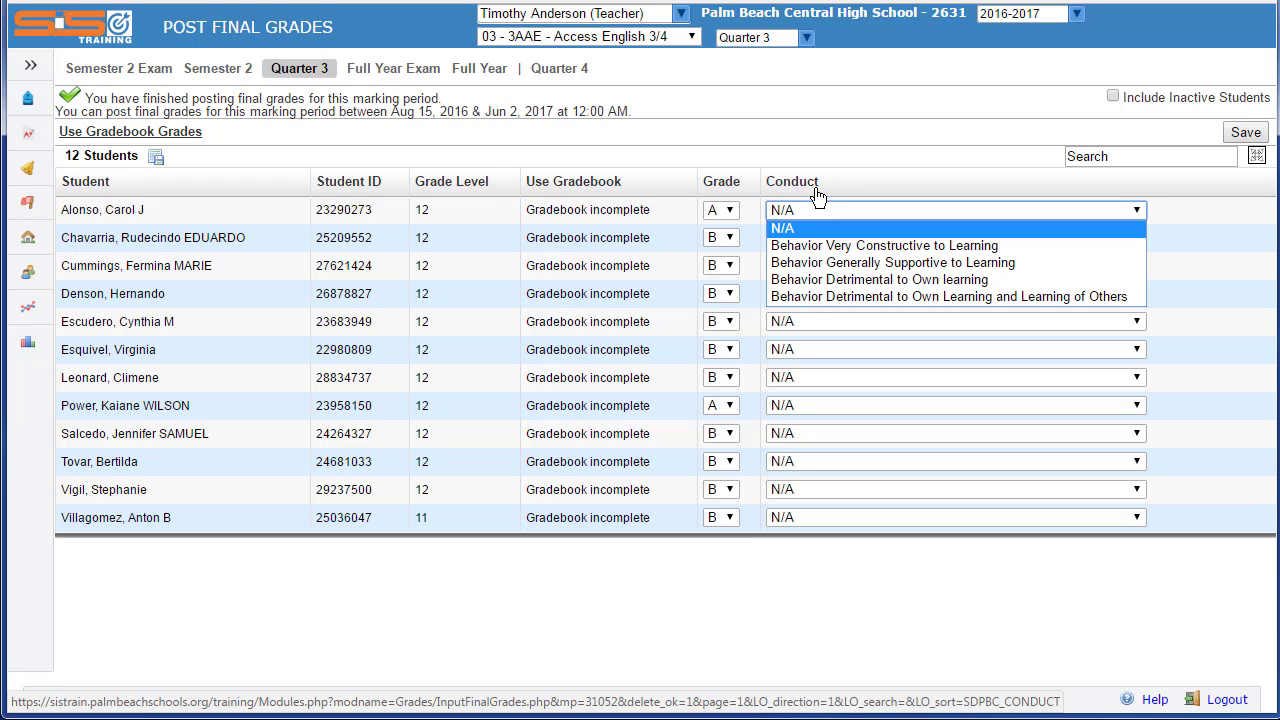
left_click(801, 245)
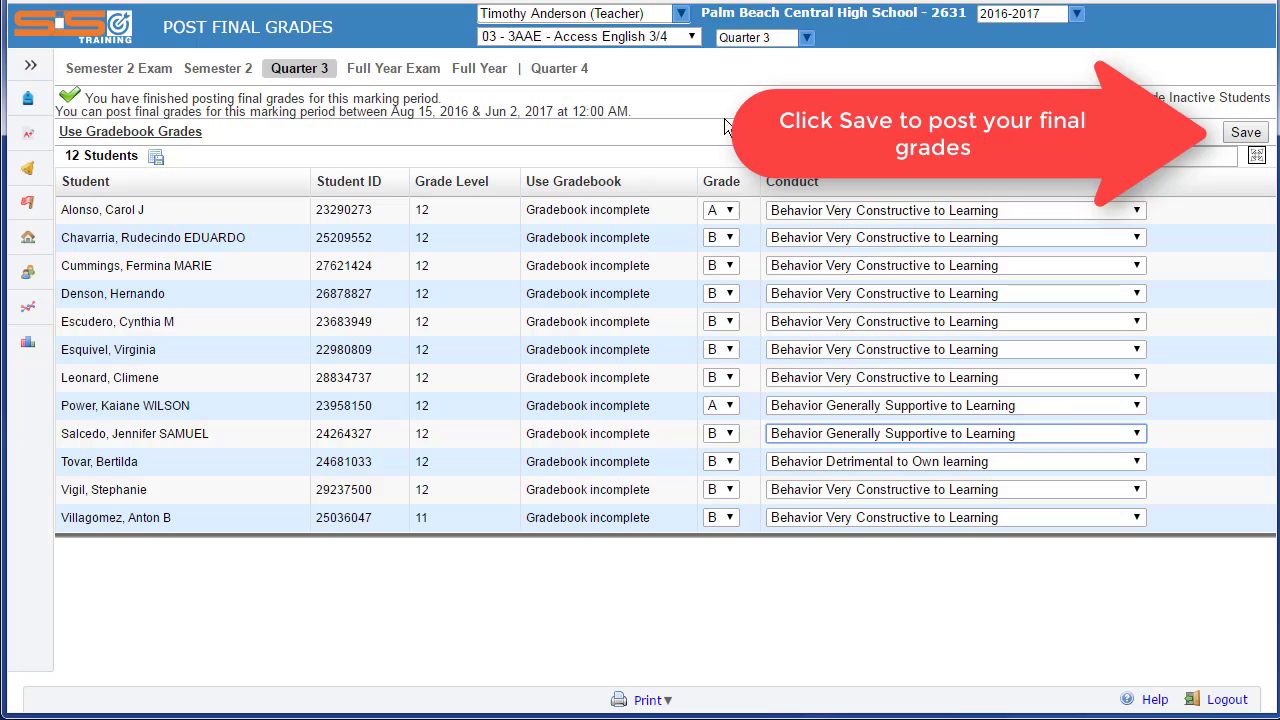
left_click(1246, 133)
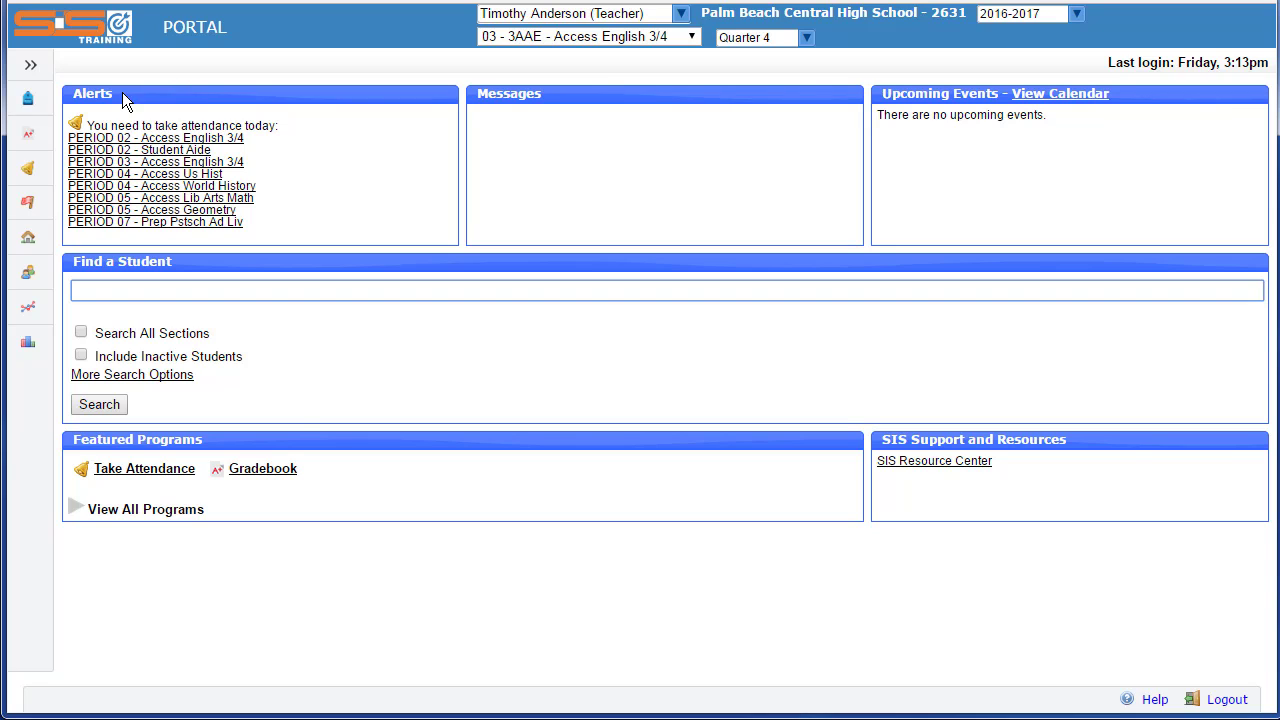
- Open the Posted Grades Verification Report for period 03 Access English 3/4
left_click(30, 133)
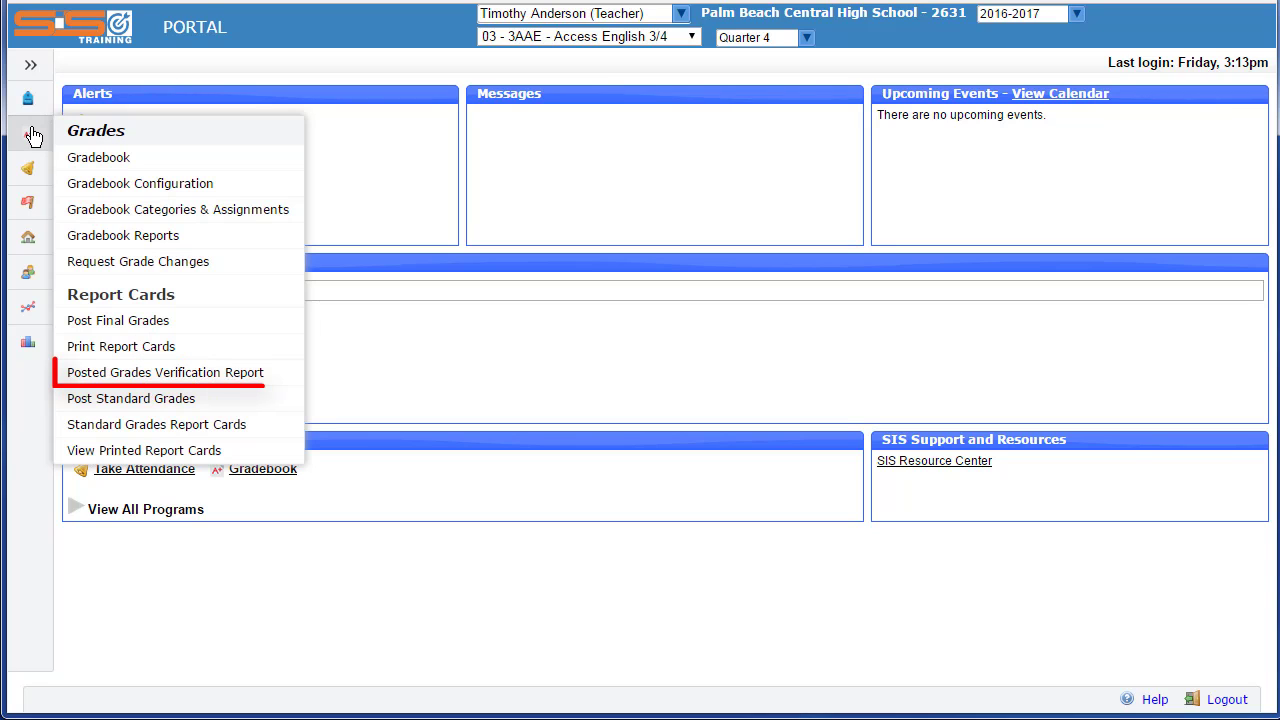
left_click(147, 374)
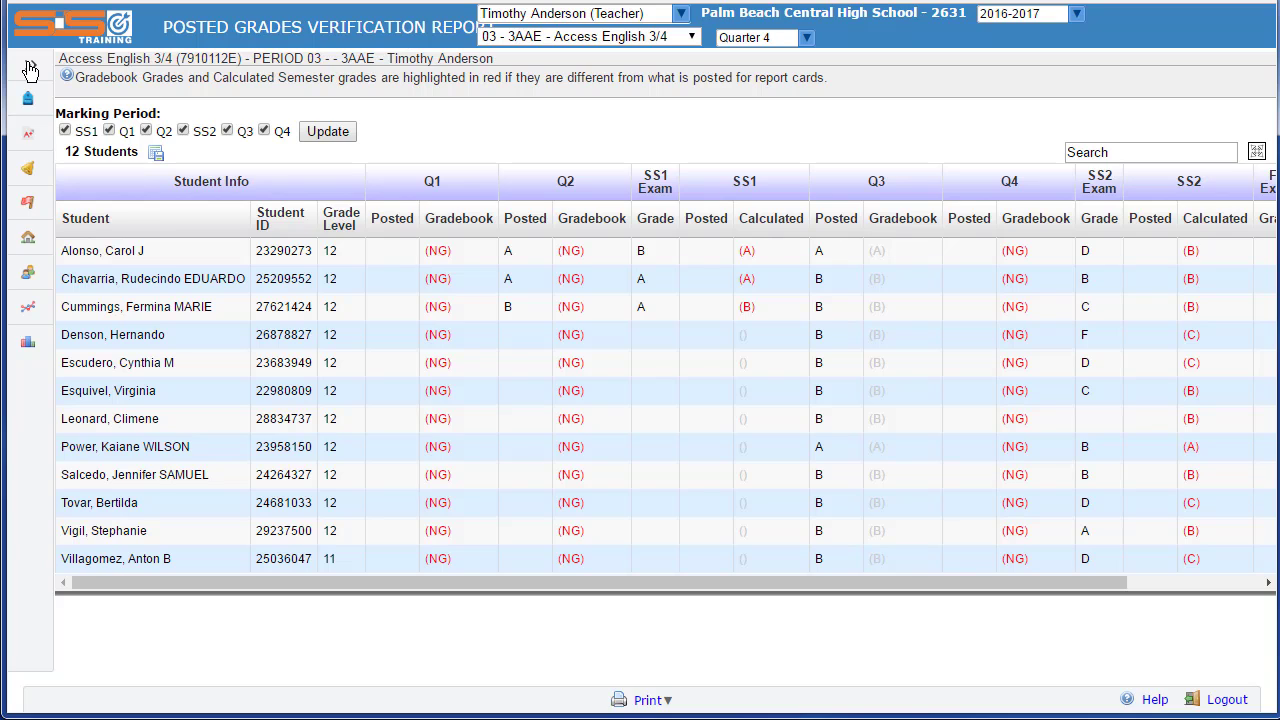
mouse_move(27, 140)
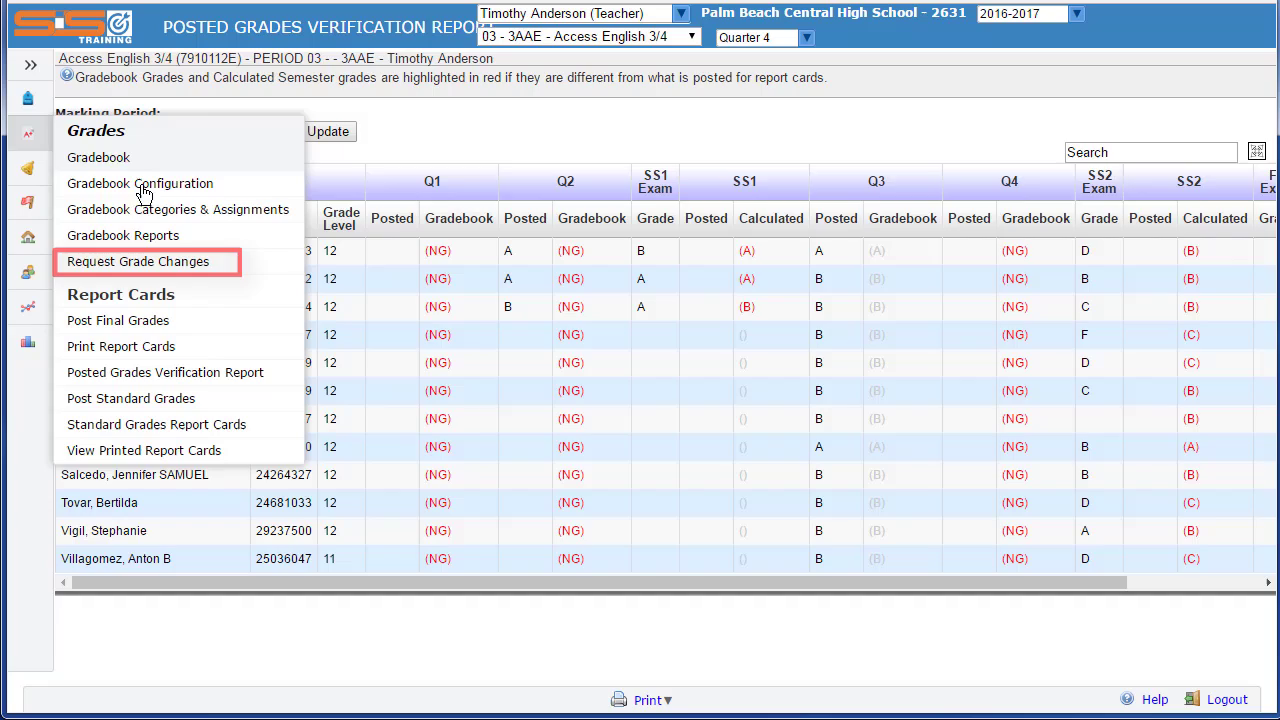
- Start a grade change request for a period 03 Access English 3/4 student in term Q3
left_click(166, 259)
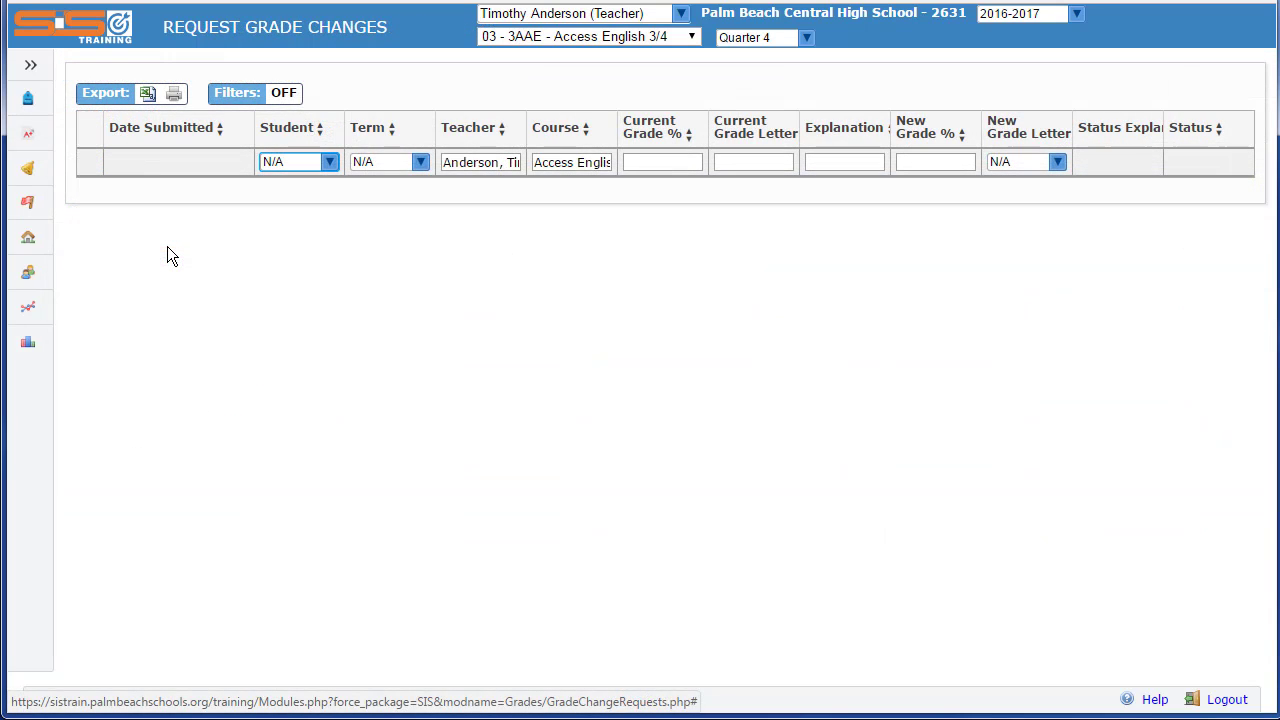
left_click(531, 38)
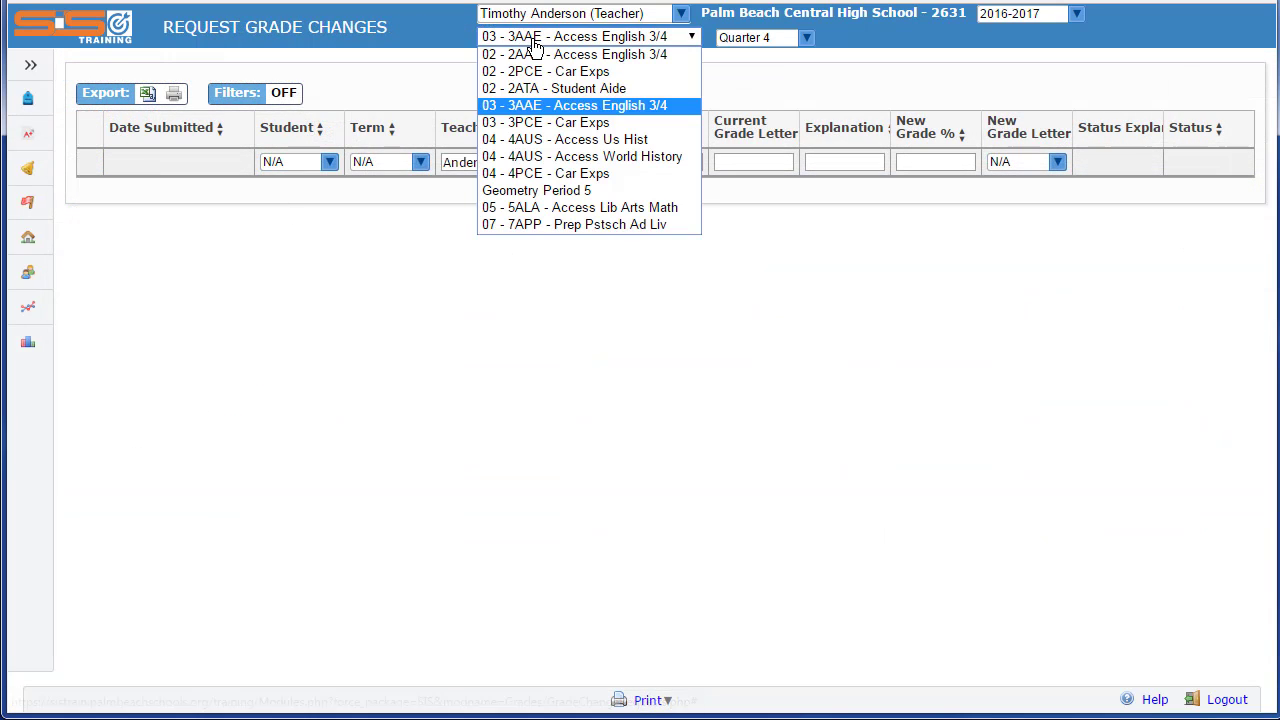
left_click(515, 105)
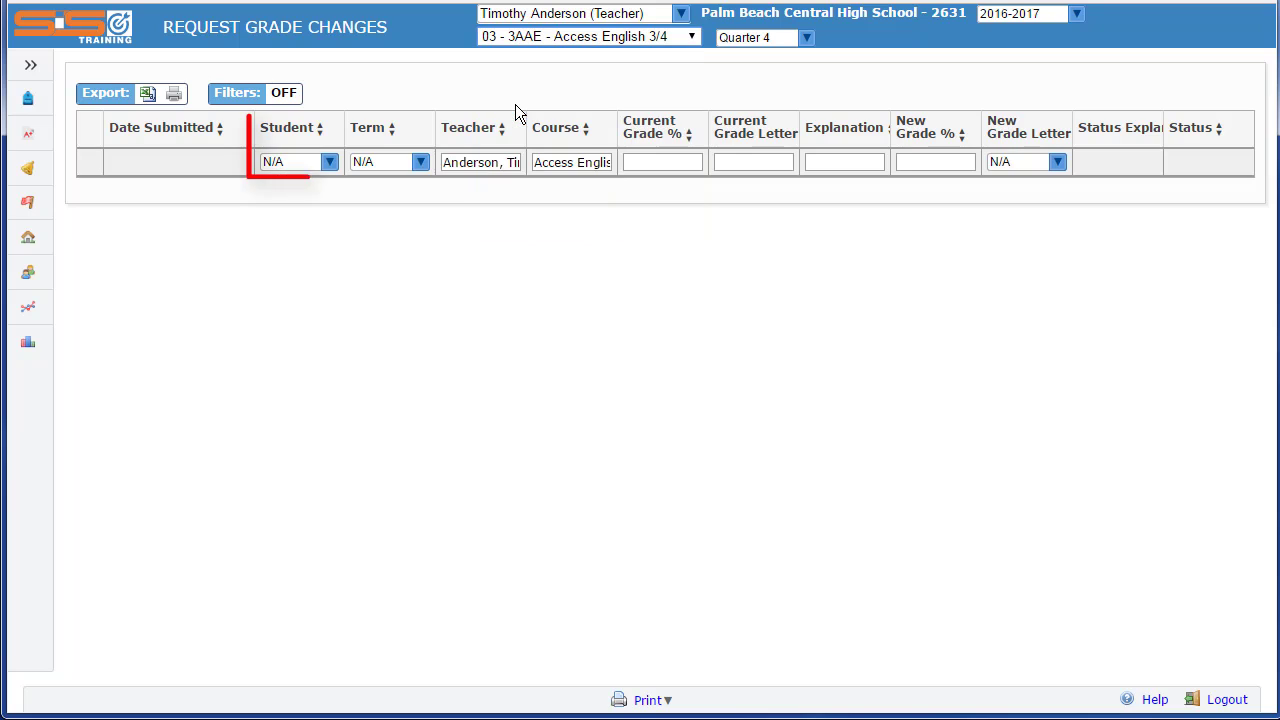
left_click(329, 162)
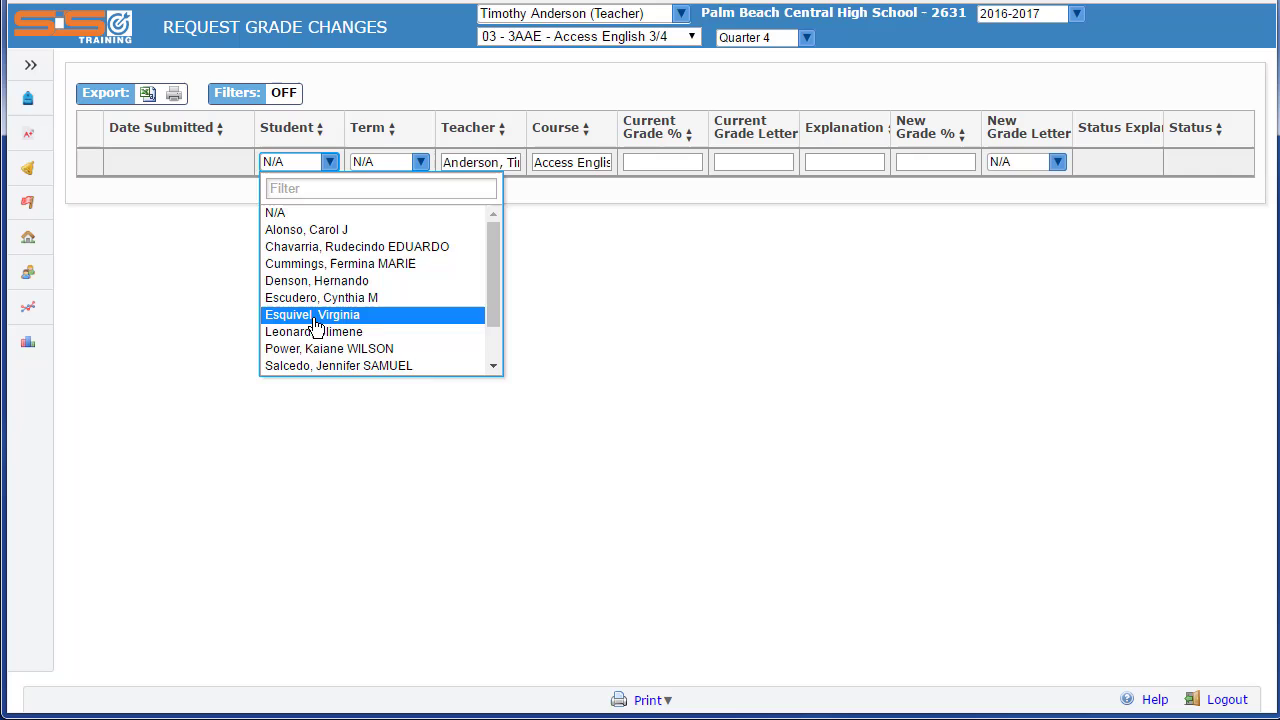
left_click(314, 320)
left_click(420, 163)
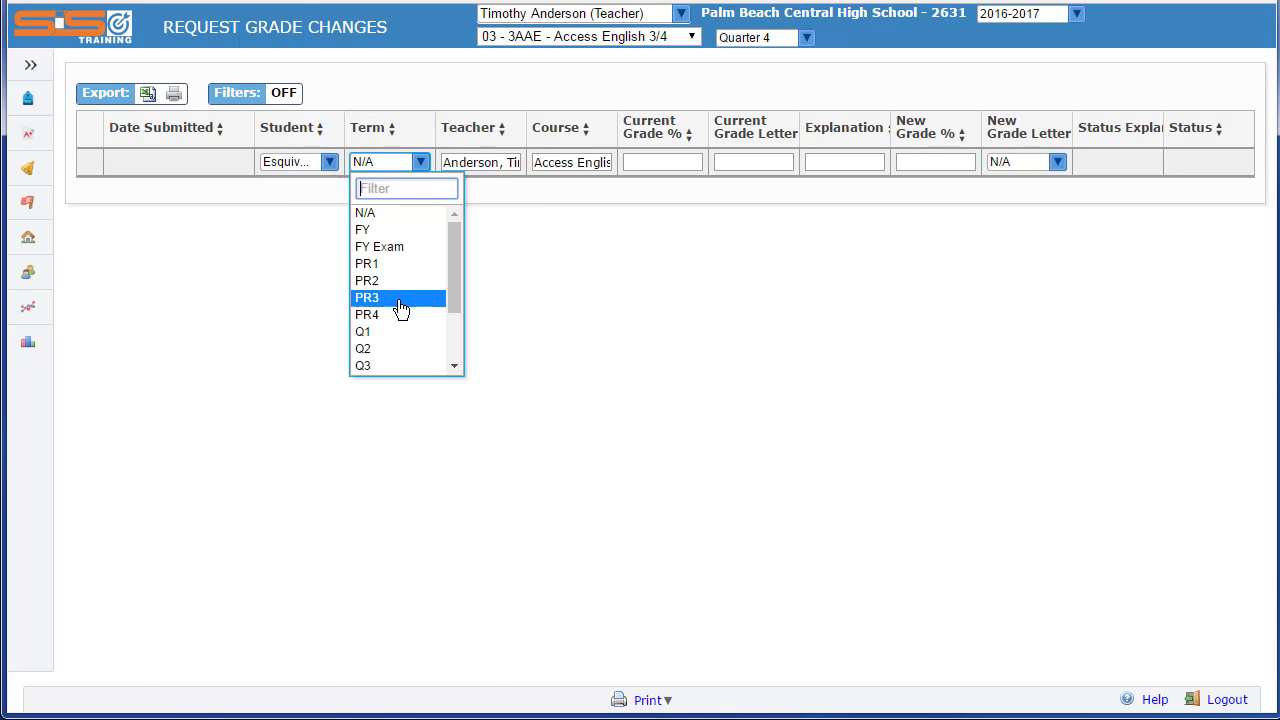
left_click(395, 365)
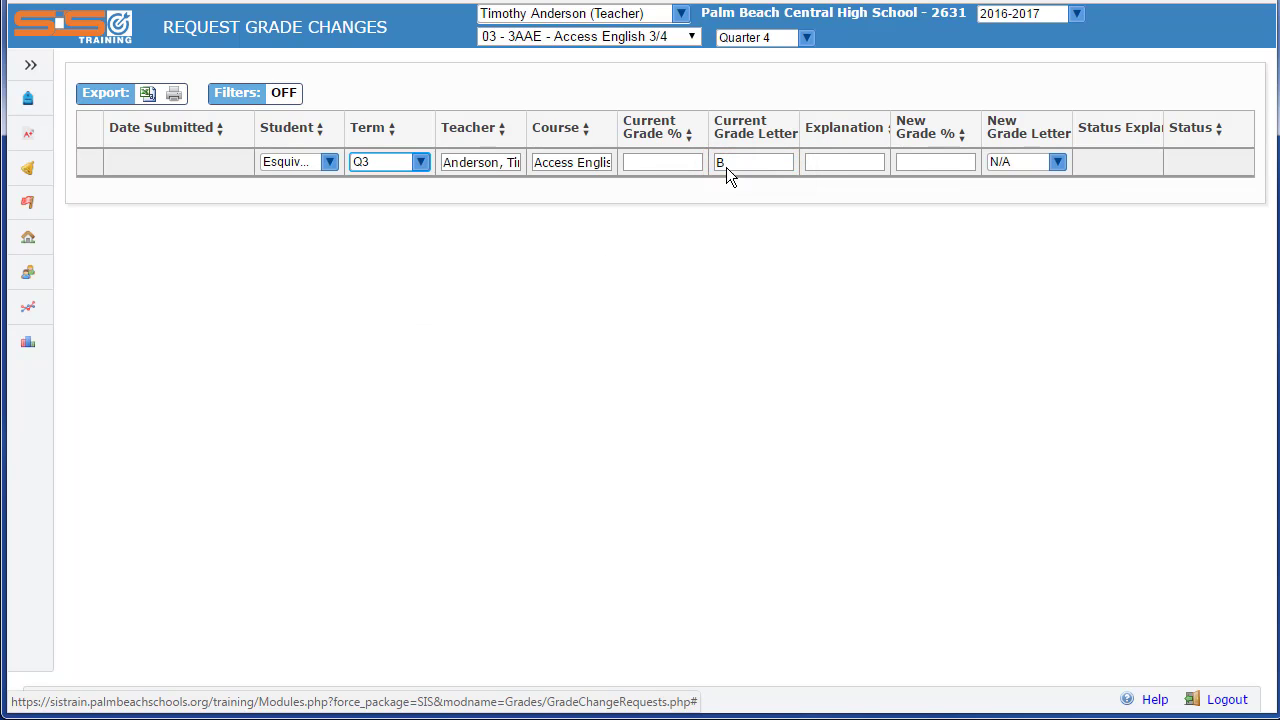
- Set the new grade letter to A, explain 'Made up wor', and submit the request
left_click(969, 162)
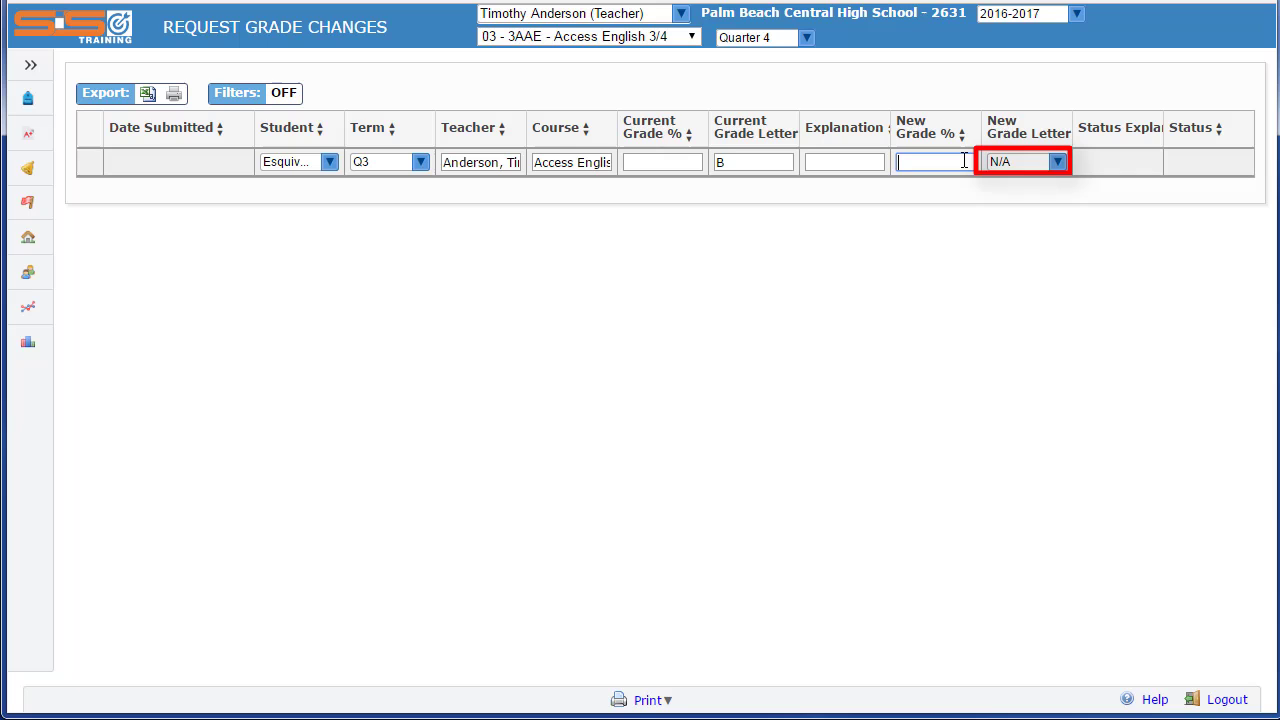
key("Tab")
key("a")
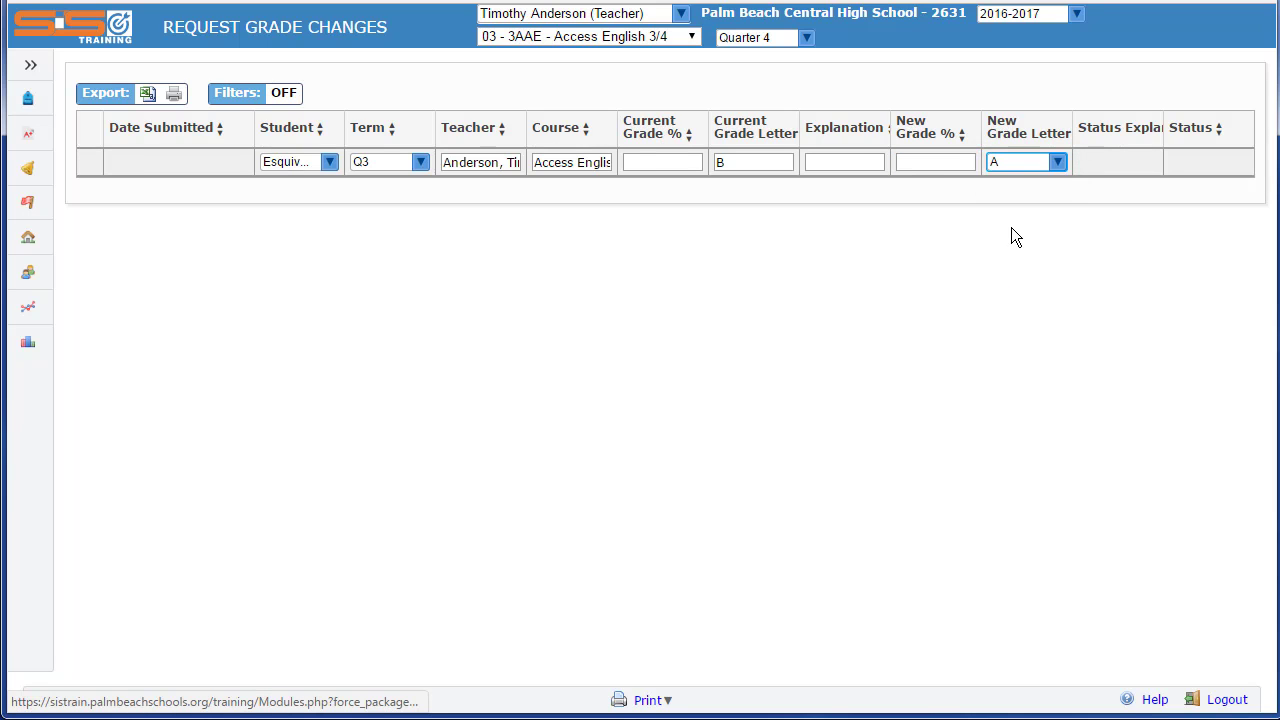
left_click(836, 162)
type("Made up wor")
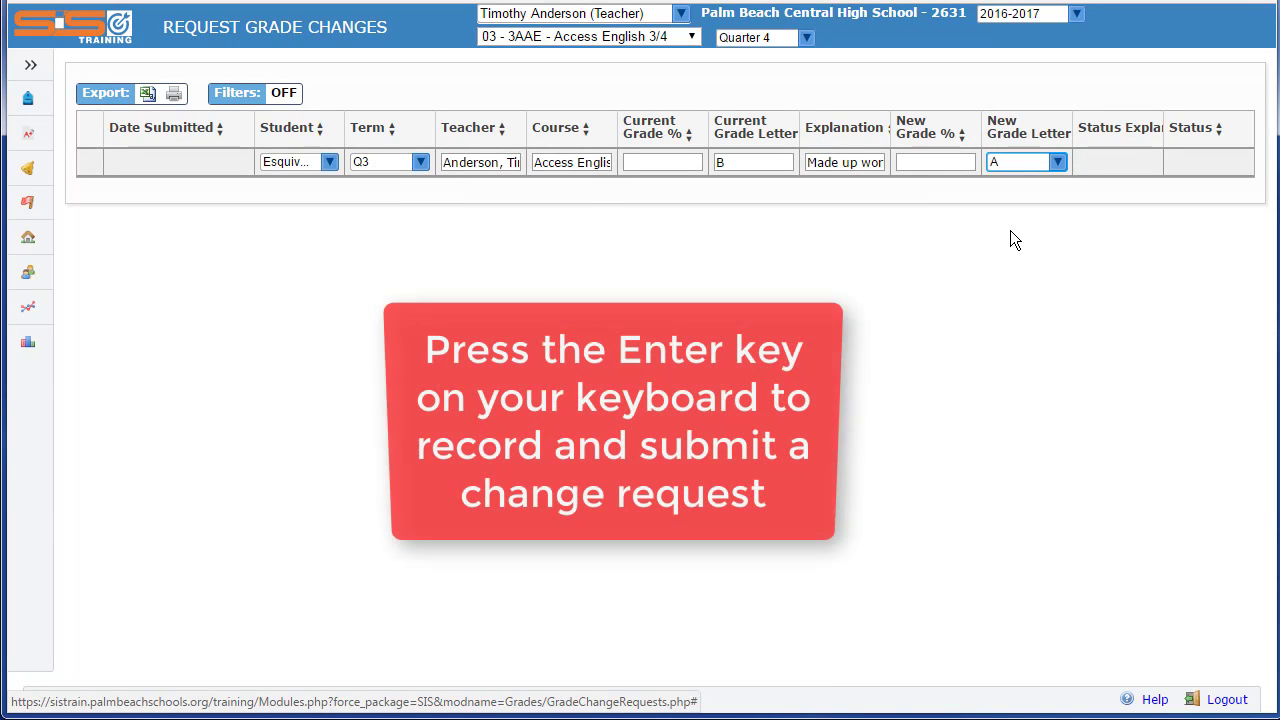
key("Return")
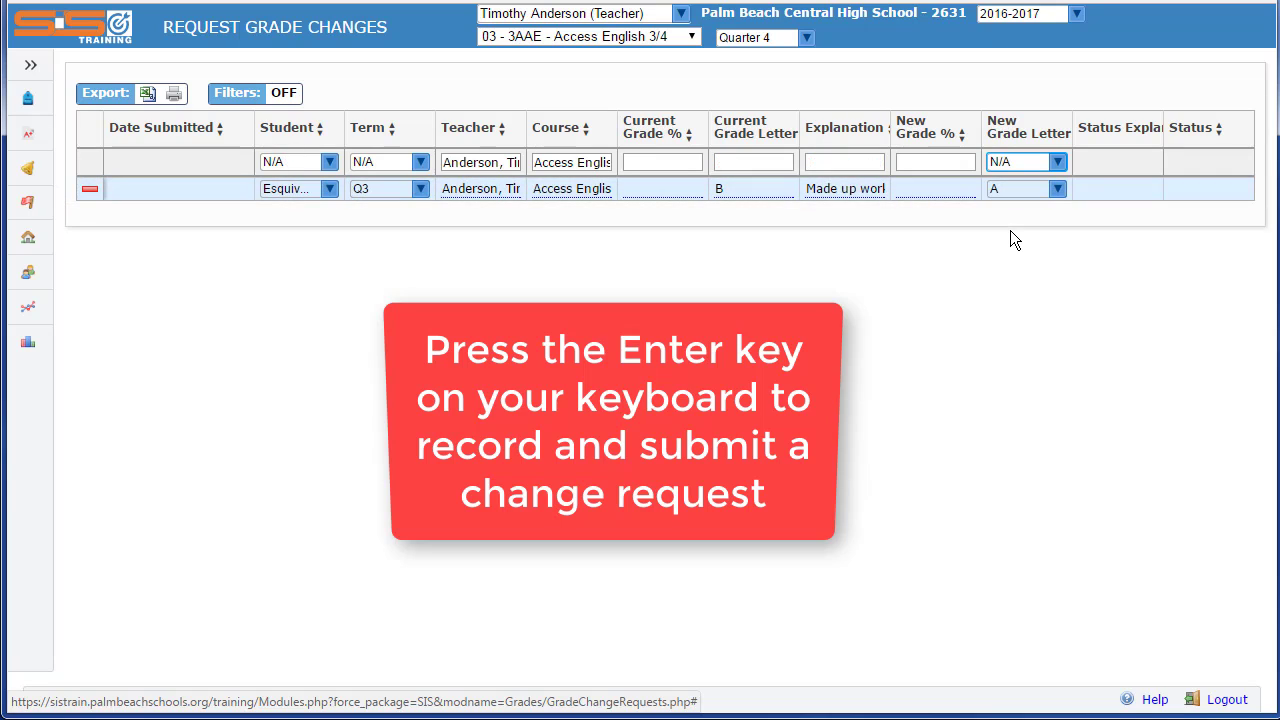